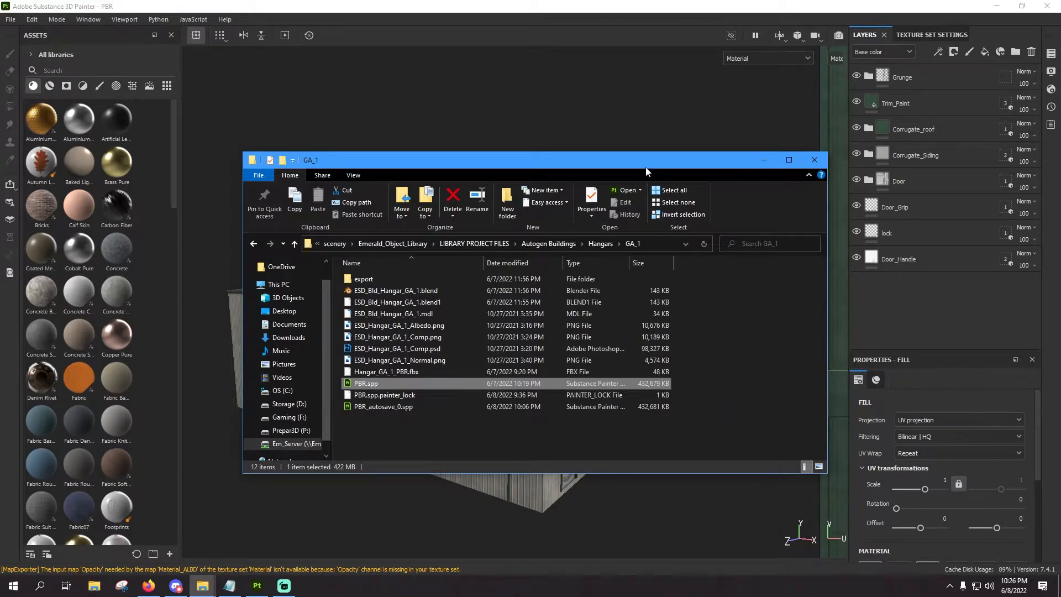
- Remove the thickness, position, curvature, ambient occlusion and world space normal mesh maps from the hangar's texture set
{"action": "left_click", "coordinate": [764, 159]}
{"action": "left_click", "coordinate": [582, 140]}
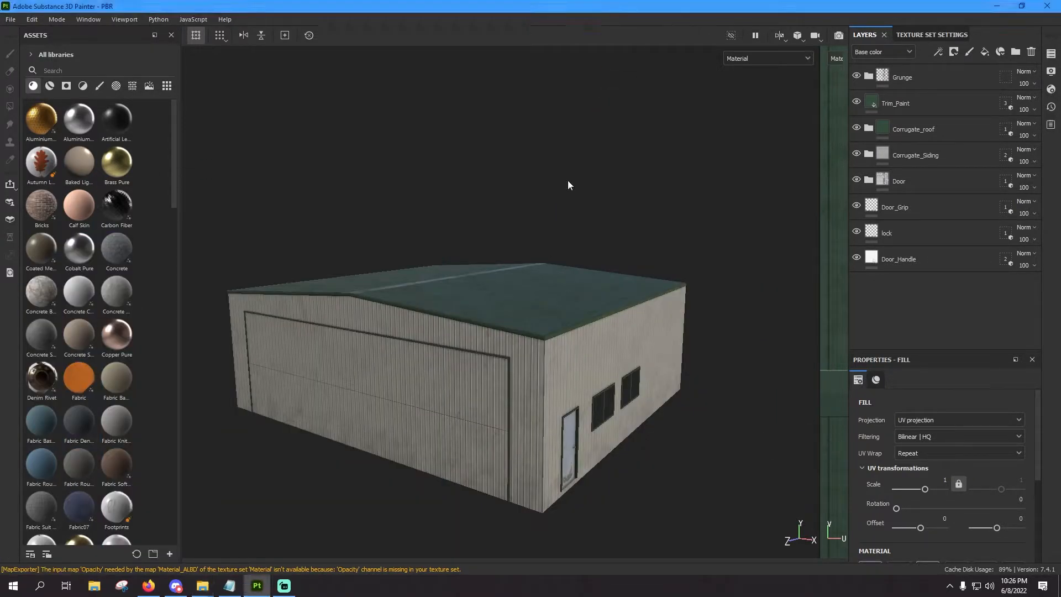
{"action": "left_click_drag", "start_coordinate": [535, 424], "coordinate": [537, 450], "text": "alt"}
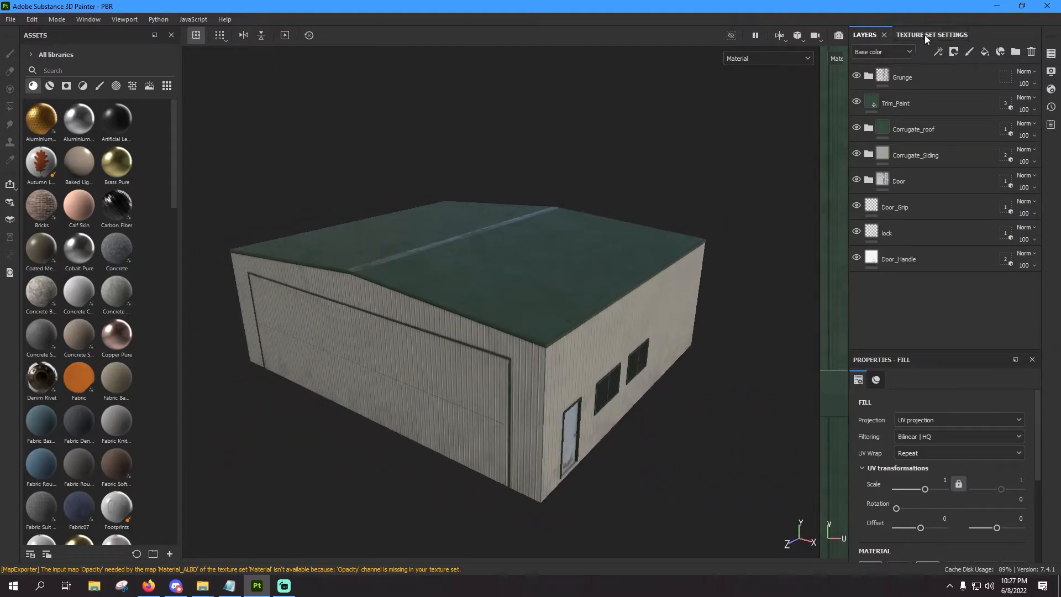
{"action": "left_click", "coordinate": [908, 35]}
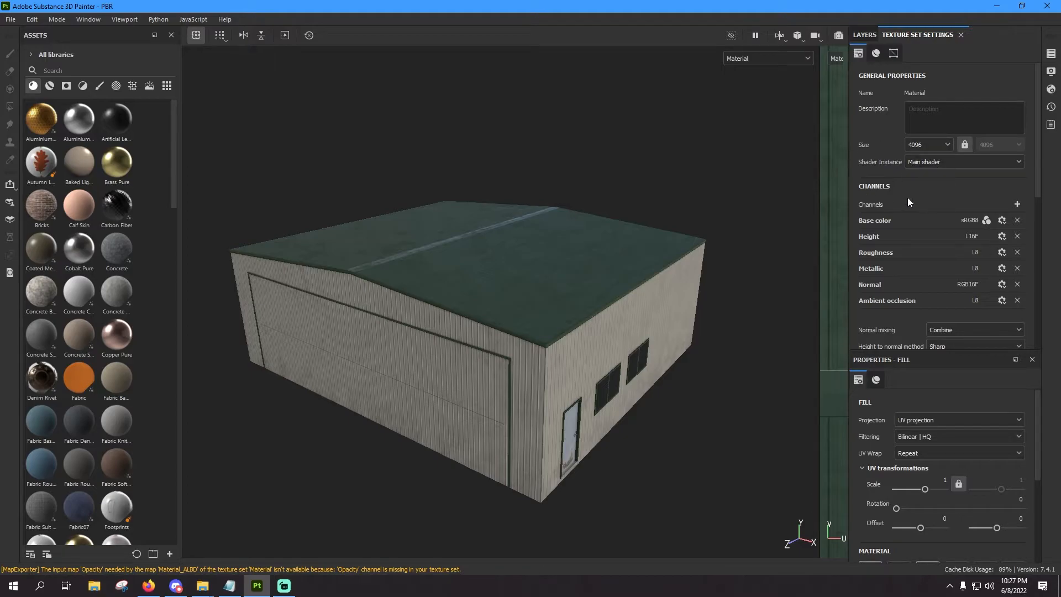
{"action": "scroll", "coordinate": [906, 200], "scroll_direction": "down", "scroll_amount": 5}
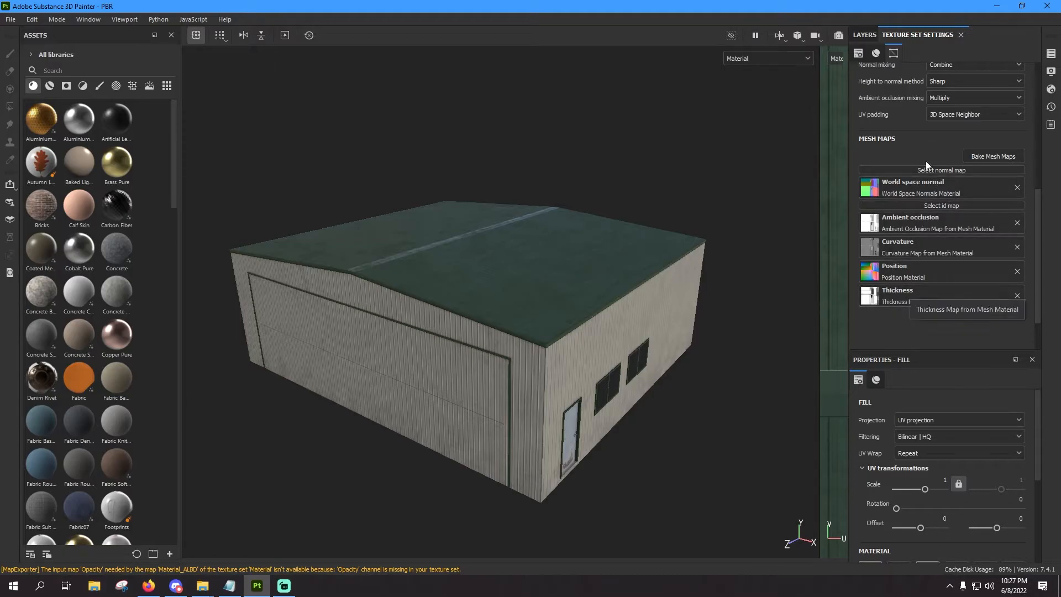
{"action": "left_click", "coordinate": [1017, 296]}
{"action": "left_click", "coordinate": [1019, 272]}
{"action": "left_click", "coordinate": [1019, 248]}
{"action": "left_click", "coordinate": [1018, 223]}
{"action": "left_click", "coordinate": [1018, 187]}
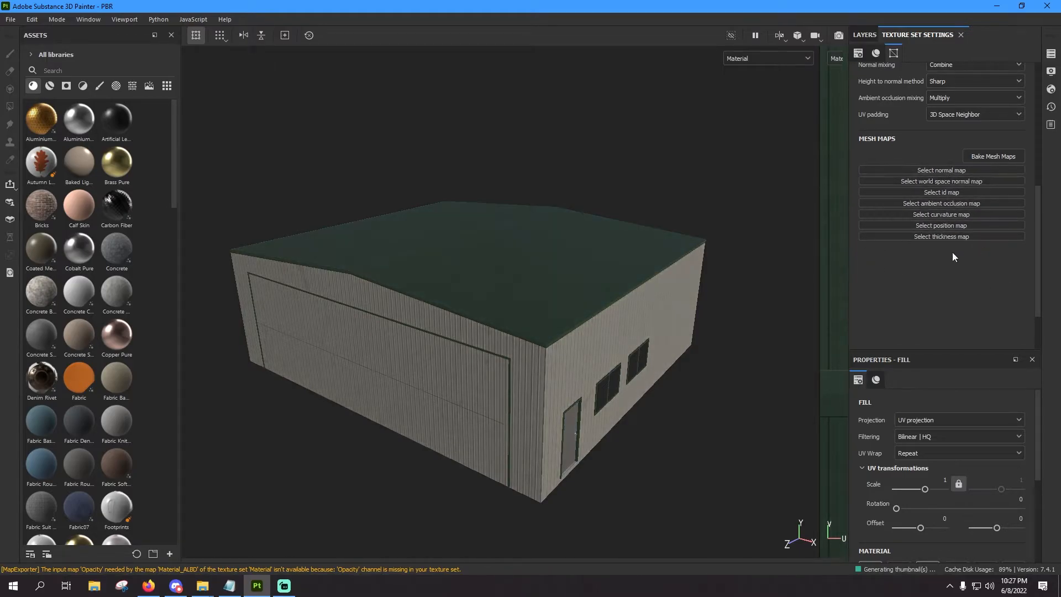
- Set the texture set's size to 128
{"action": "scroll", "coordinate": [946, 303], "scroll_direction": "up", "scroll_amount": 3}
{"action": "scroll", "coordinate": [947, 303], "scroll_direction": "up", "scroll_amount": 3}
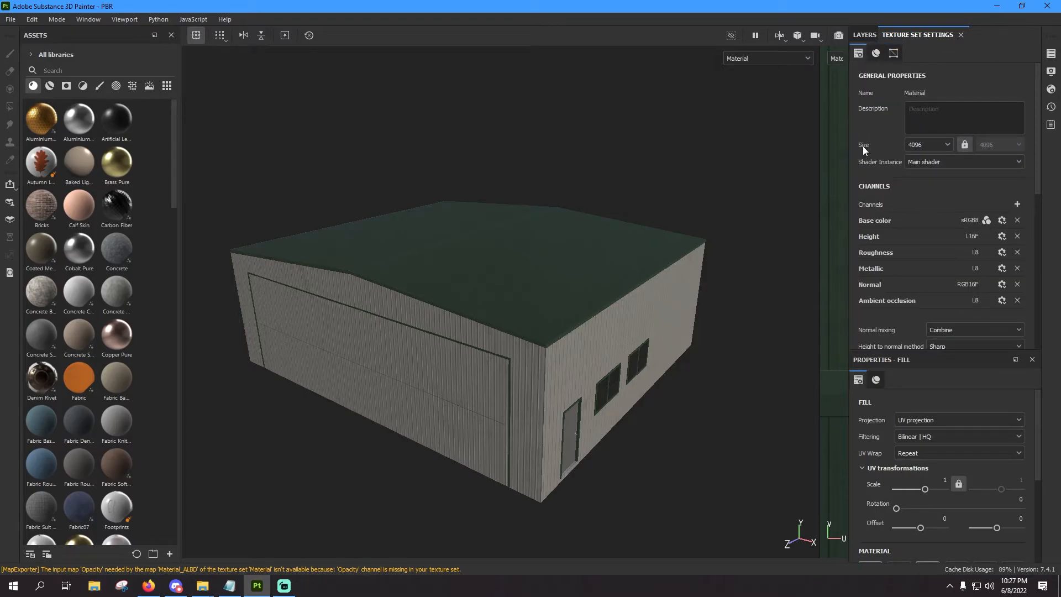
{"action": "left_click", "coordinate": [912, 146]}
{"action": "key", "text": "Escape"}
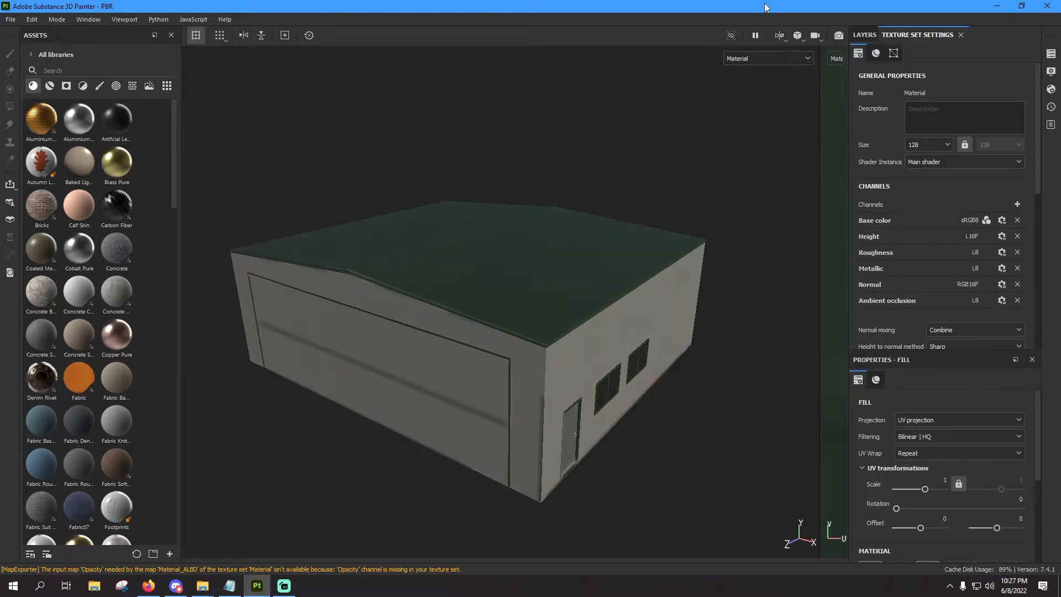
- Clean the unused resources out of the project, and save and compact it
{"action": "left_click", "coordinate": [9, 20]}
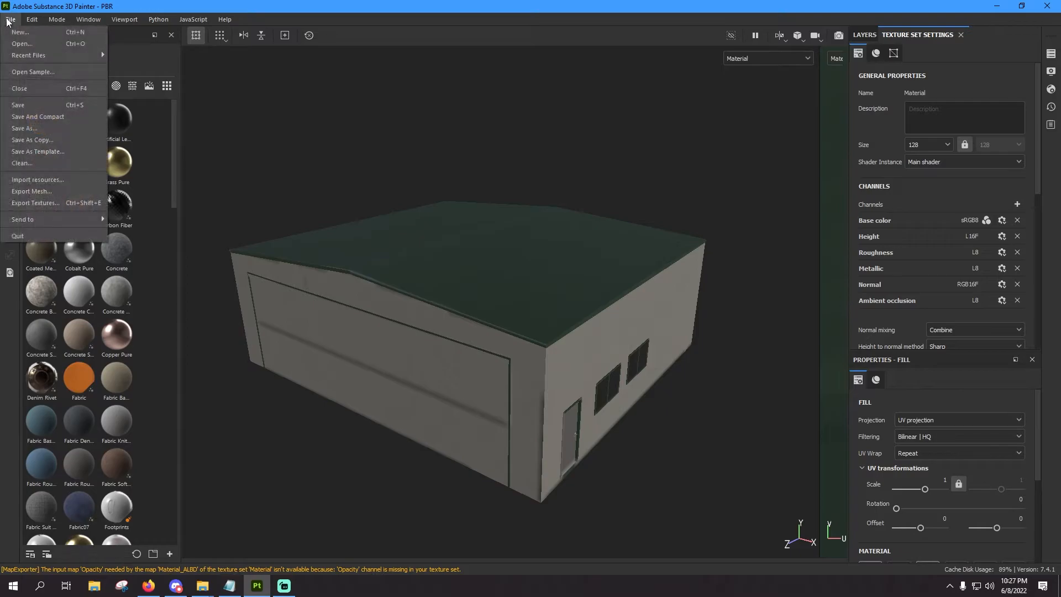
{"action": "left_click", "coordinate": [29, 164]}
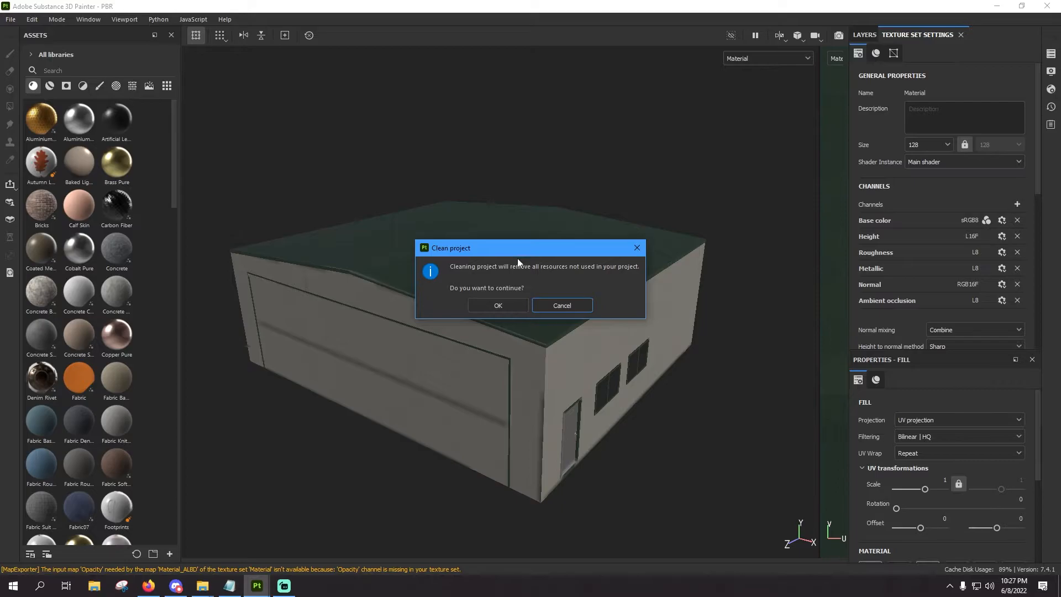
{"action": "left_click", "coordinate": [498, 306]}
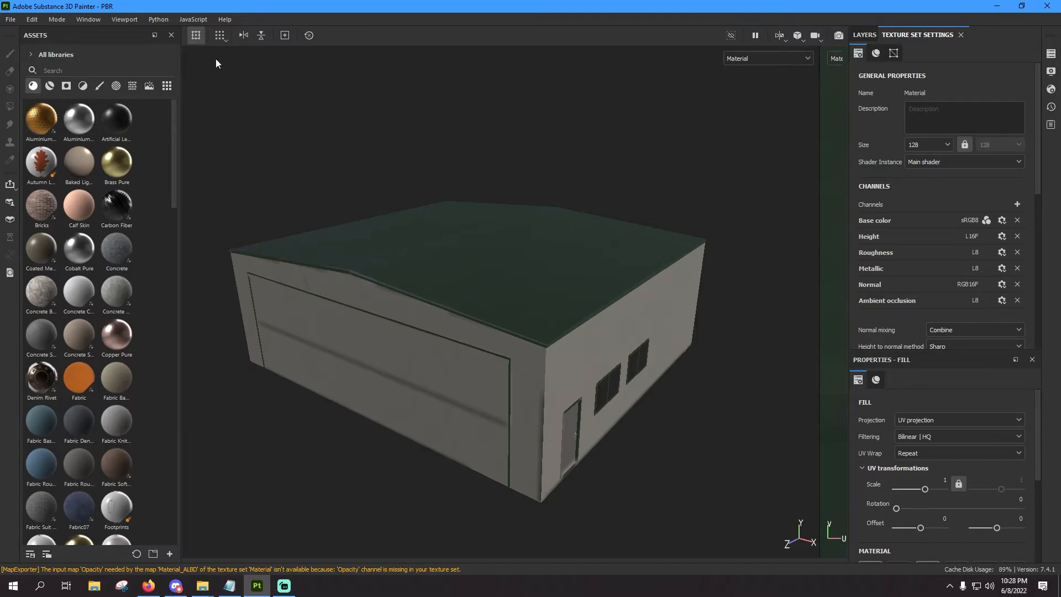
{"action": "left_click", "coordinate": [15, 21]}
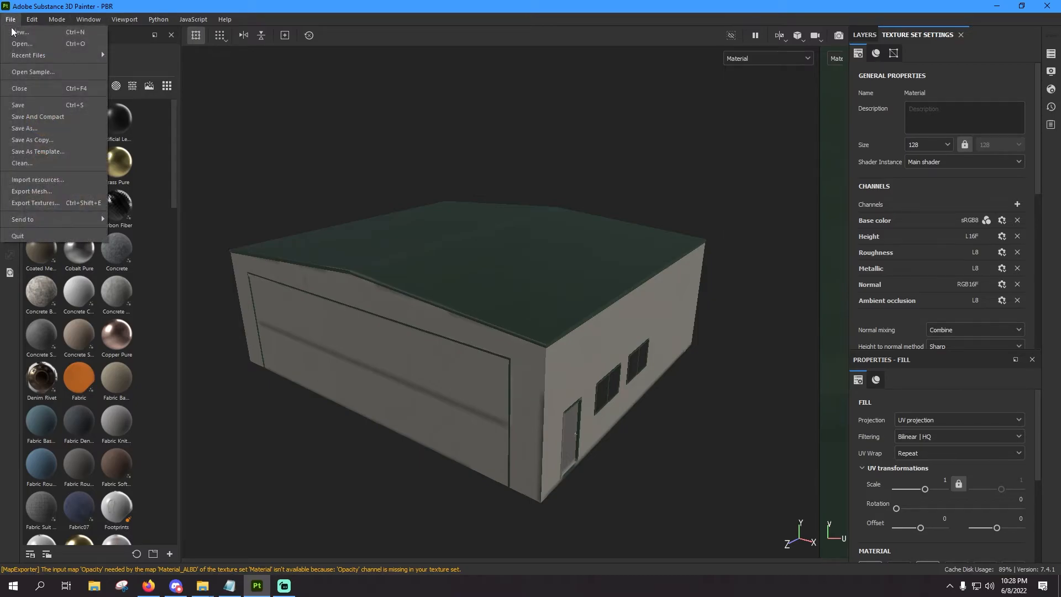
{"action": "left_click", "coordinate": [41, 118]}
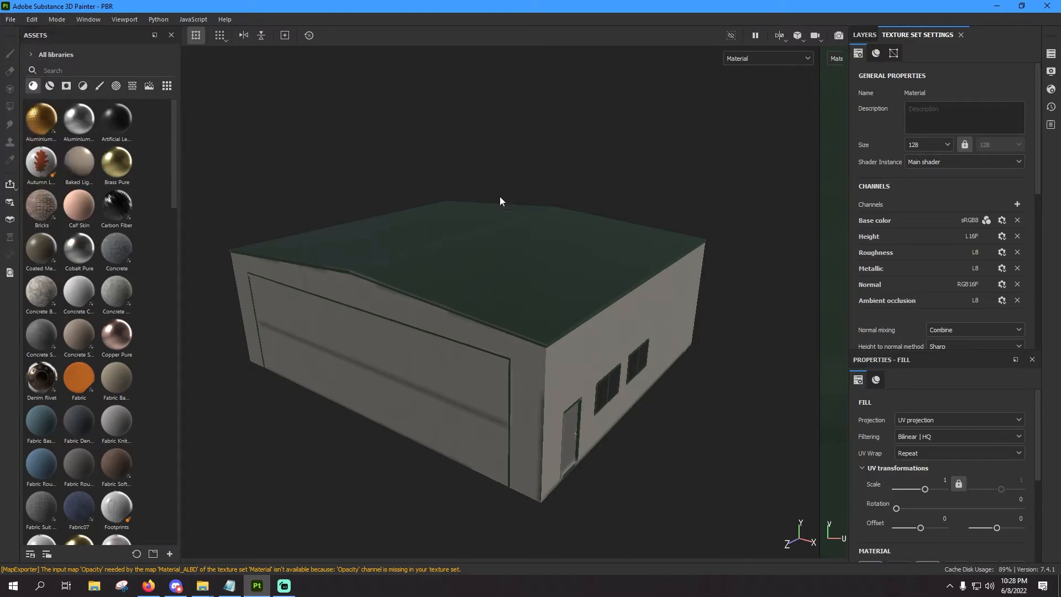
- Bring up the GA_1 folder to check the PBR.spp file size, and close Substance 3D Painter
{"action": "left_click", "coordinate": [203, 586]}
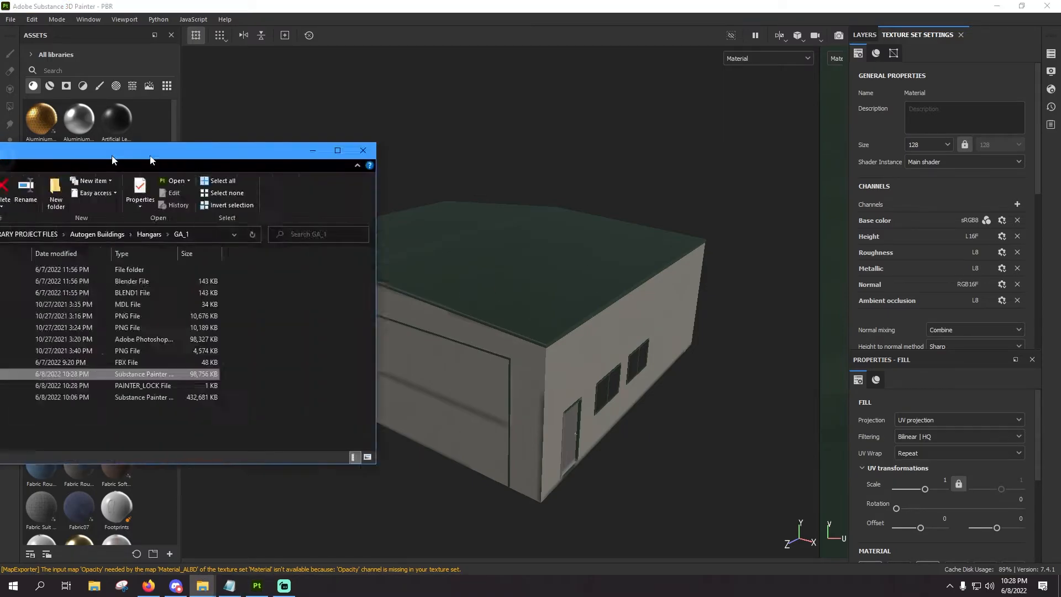
{"action": "left_click_drag", "start_coordinate": [566, 155], "coordinate": [543, 147]}
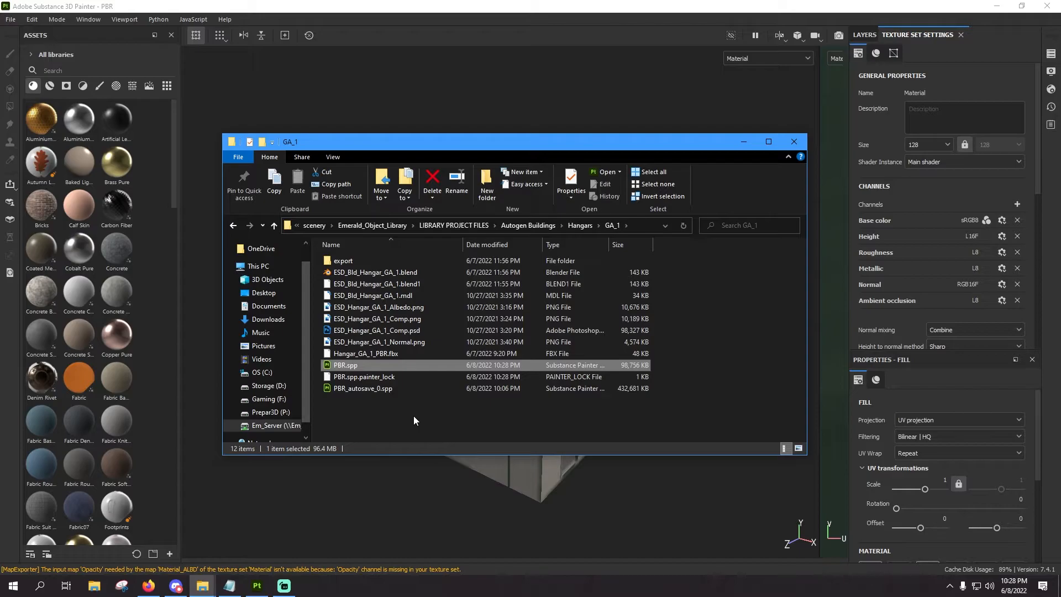
{"action": "left_click", "coordinate": [1048, 6]}
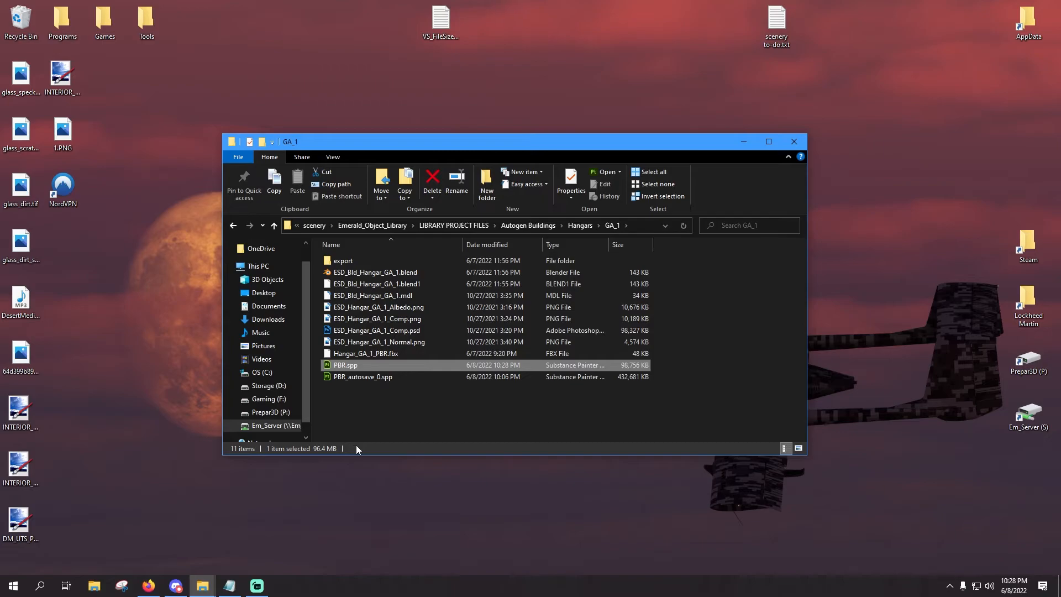
- Start adding PBR.spp to a 7-Zip archive, keeping the 7z format and the 9 - Ultra compression level
{"action": "right_click", "coordinate": [383, 364]}
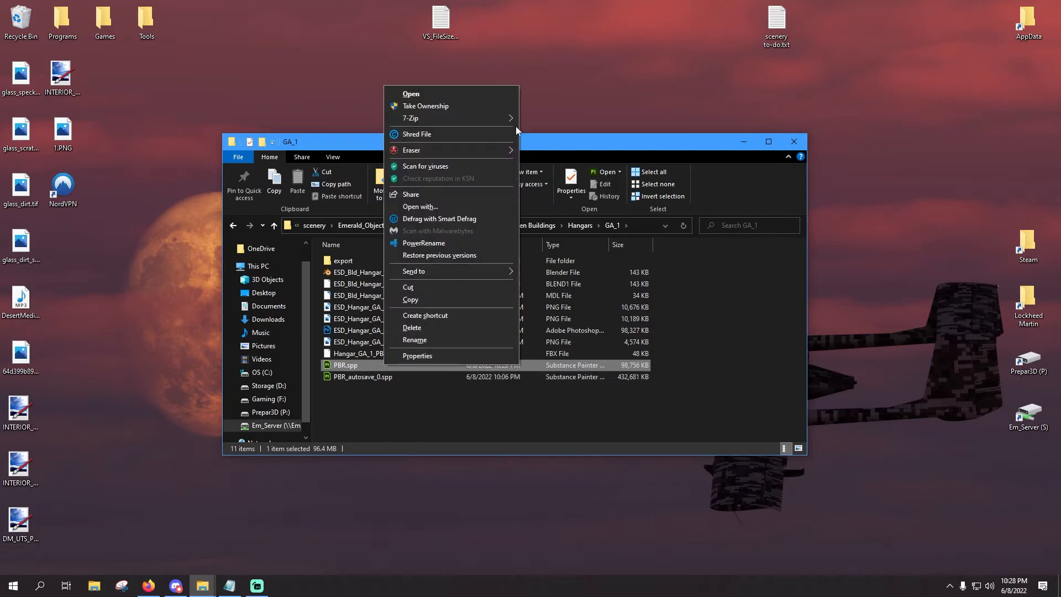
{"action": "mouse_move", "coordinate": [493, 118]}
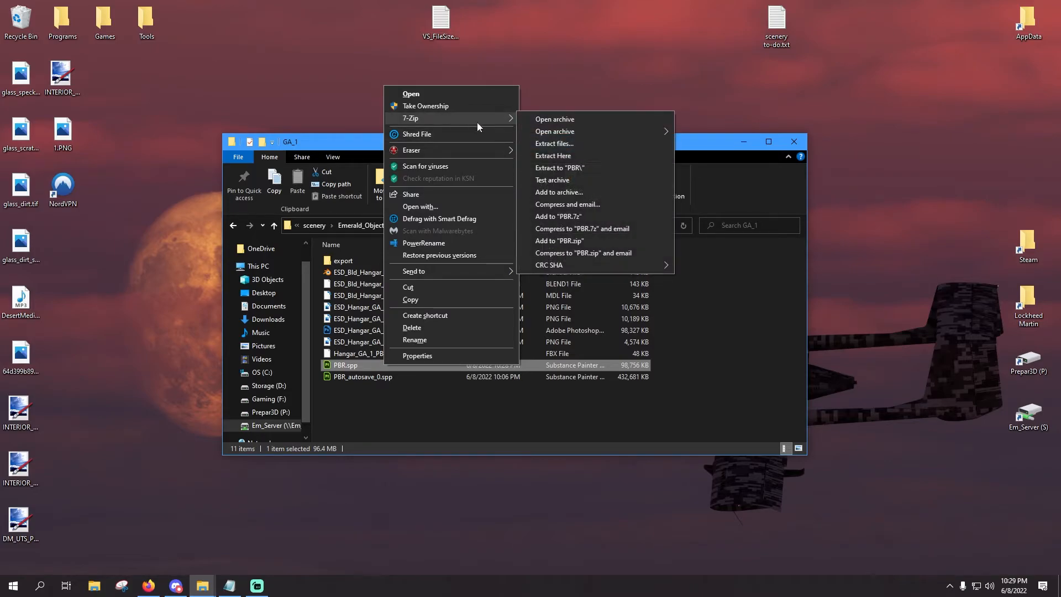
{"action": "left_click", "coordinate": [558, 193]}
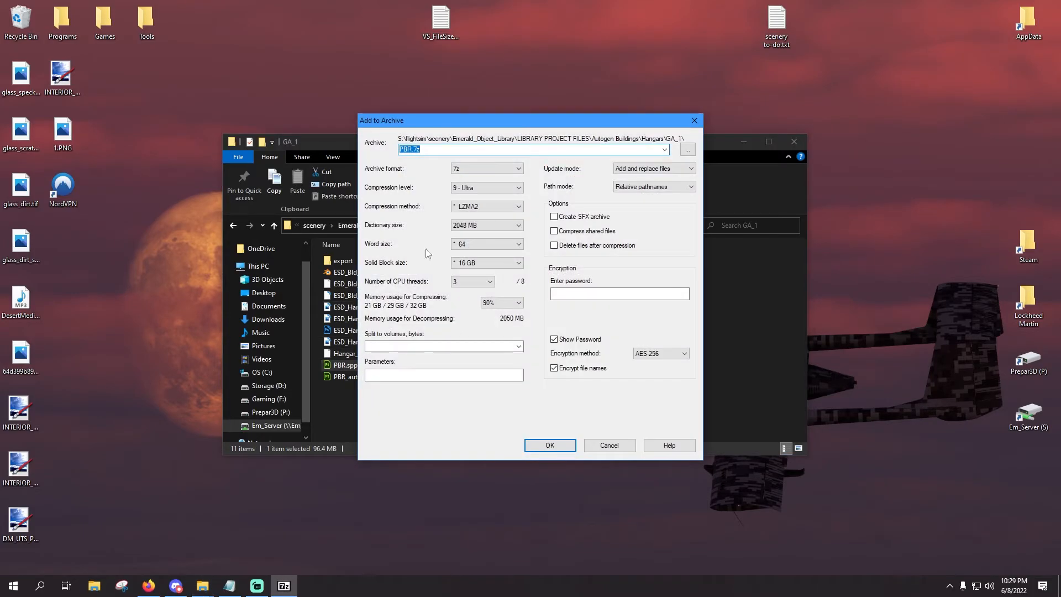
{"action": "left_click", "coordinate": [470, 171]}
{"action": "left_click", "coordinate": [470, 171]}
{"action": "key", "text": "Tab"}
{"action": "key", "text": "Tab"}
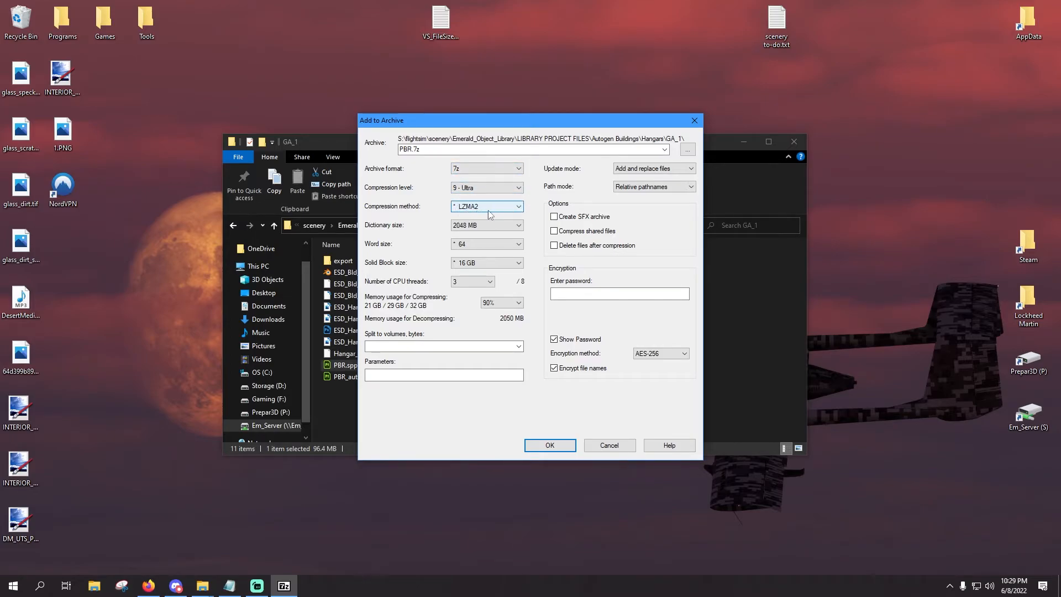
{"action": "left_click", "coordinate": [483, 188]}
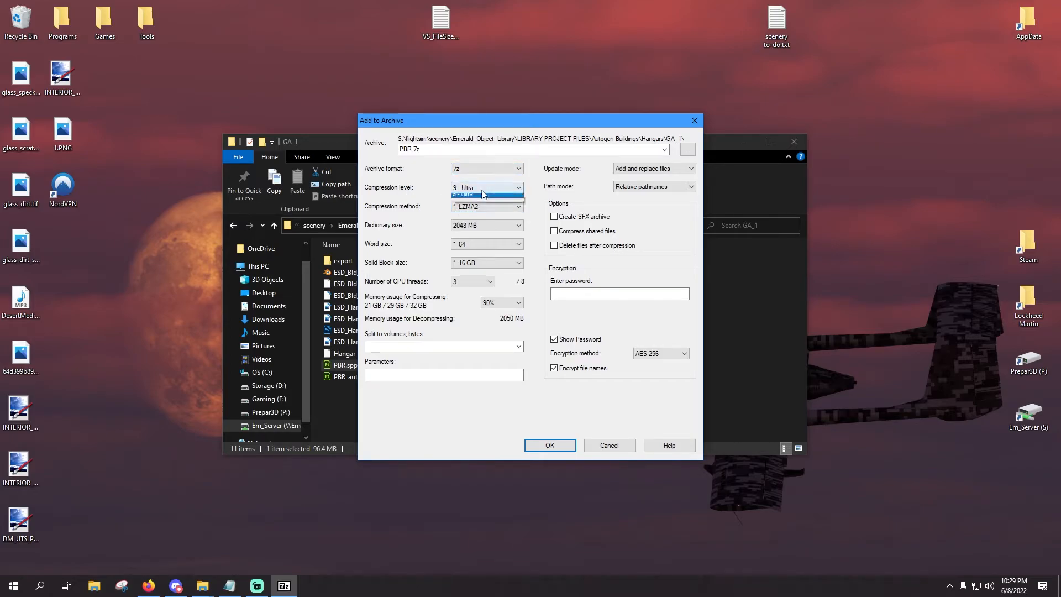
{"action": "left_click", "coordinate": [483, 190]}
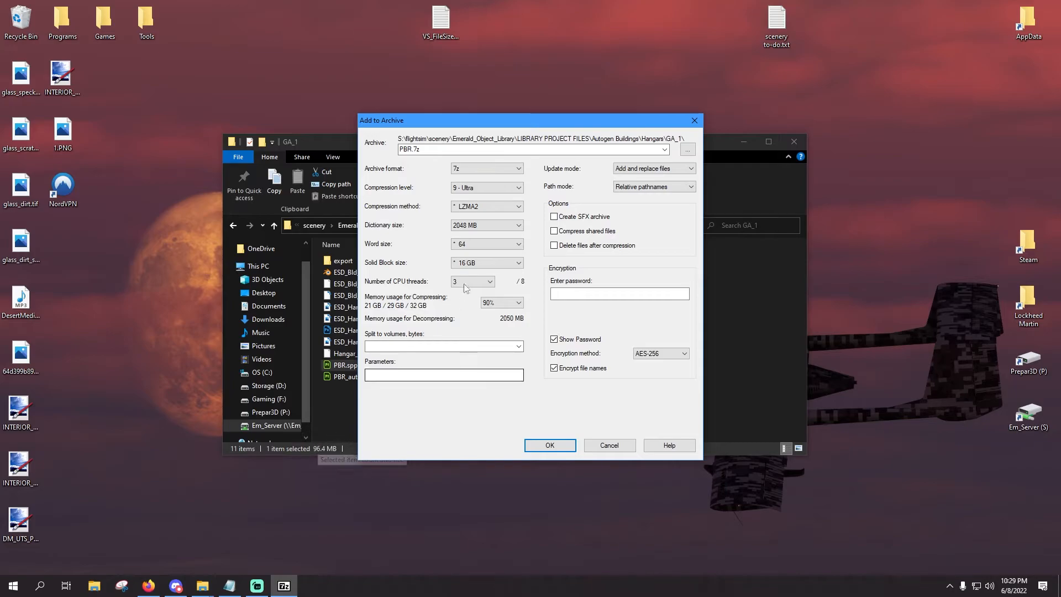
- Set the dictionary size to 128 MB, keep 3 CPU threads, and create the PBR.7z archive
{"action": "left_click", "coordinate": [485, 226]}
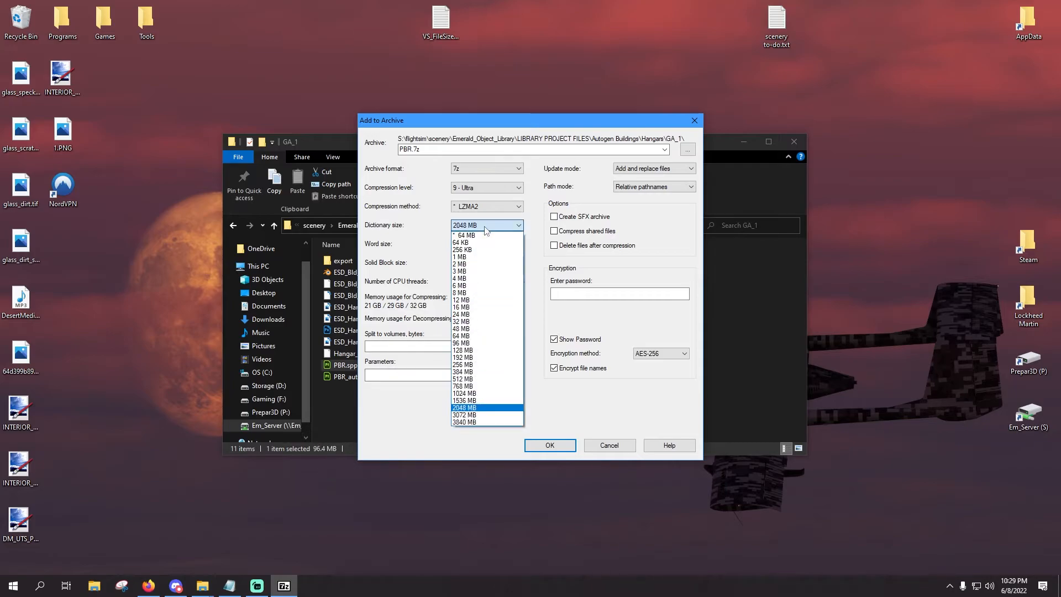
{"action": "left_click", "coordinate": [469, 350]}
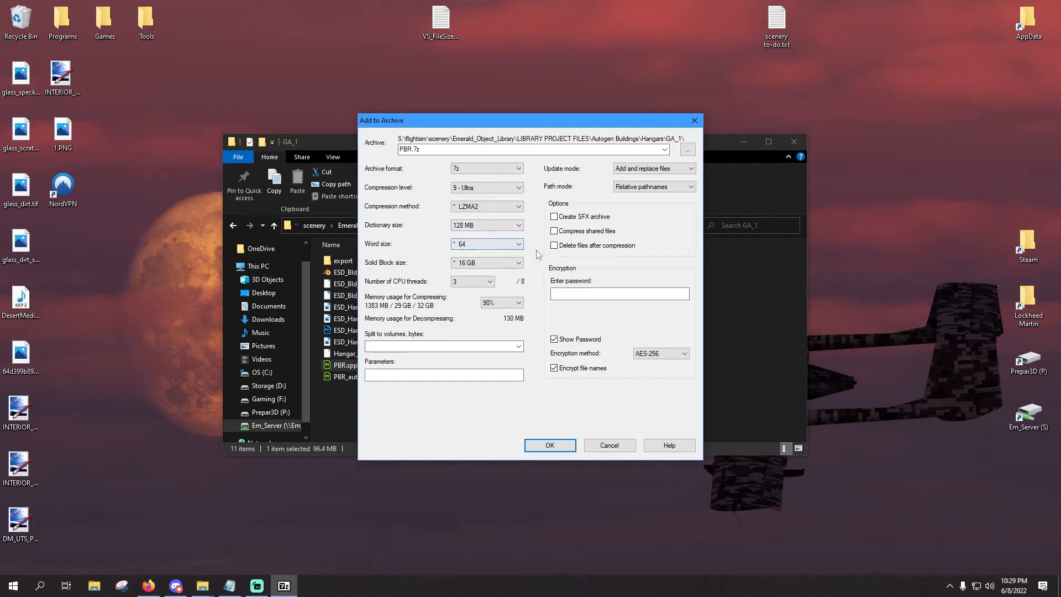
{"action": "left_click", "coordinate": [469, 282]}
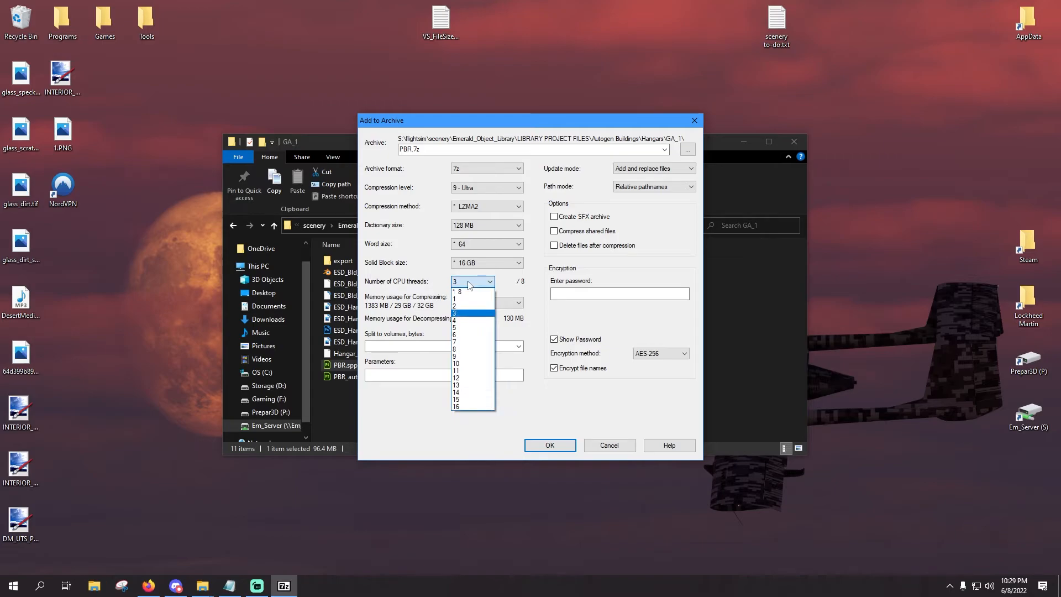
{"action": "left_click", "coordinate": [470, 284]}
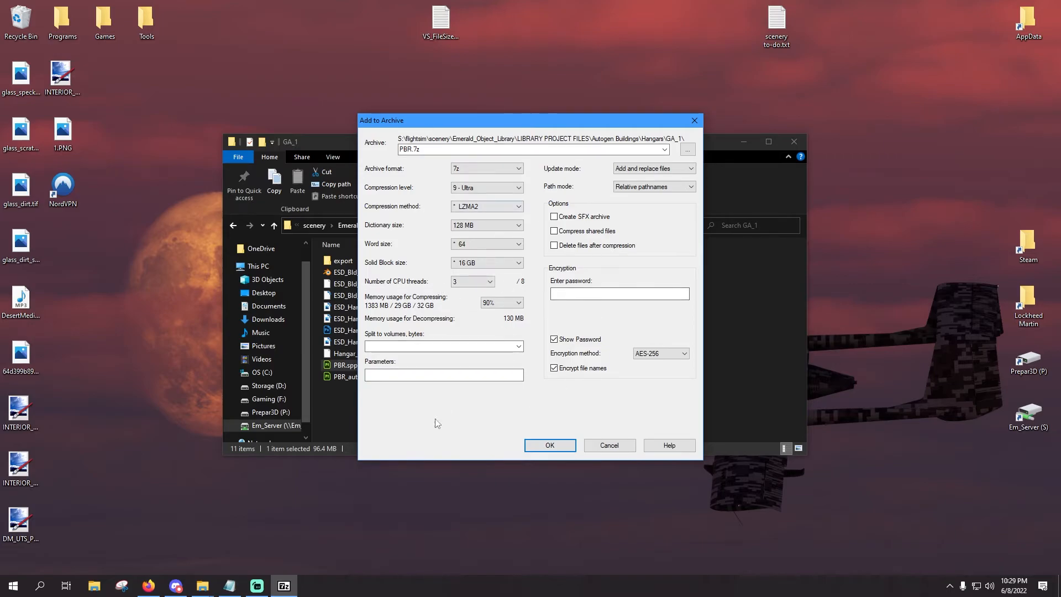
{"action": "left_click", "coordinate": [556, 447]}
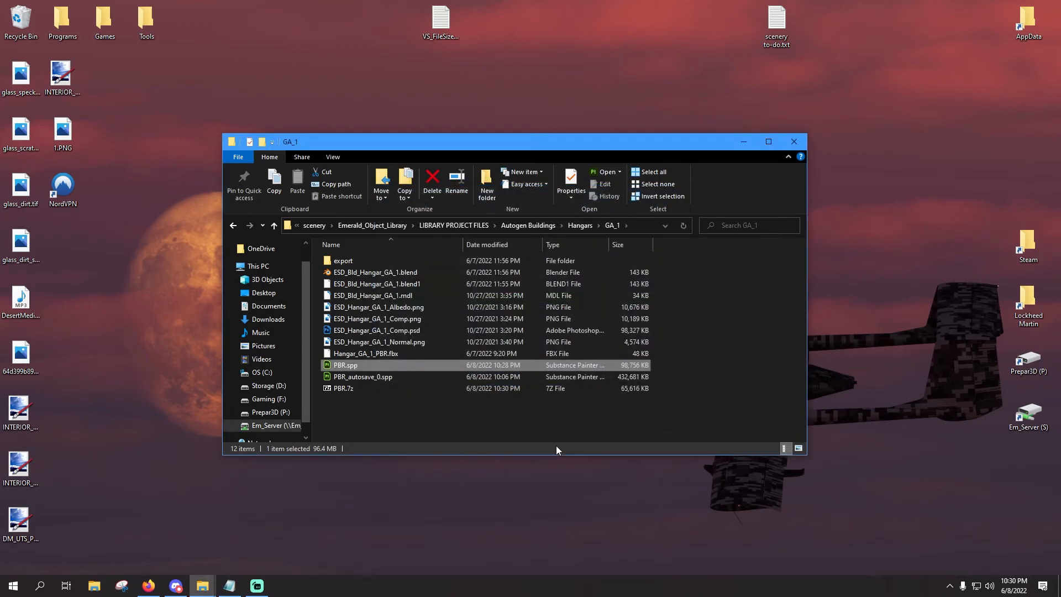
- Check the PBR.7z file size, and reopen PBR.spp in Substance 3D Painter with a wider 3D viewport
{"action": "left_click", "coordinate": [429, 390]}
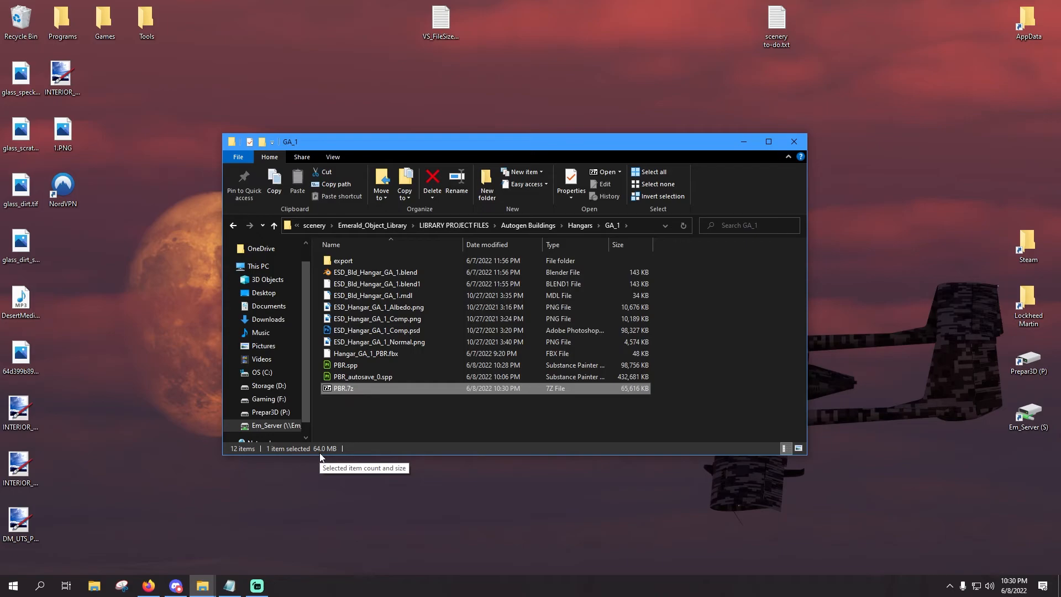
{"action": "left_click", "coordinate": [387, 367]}
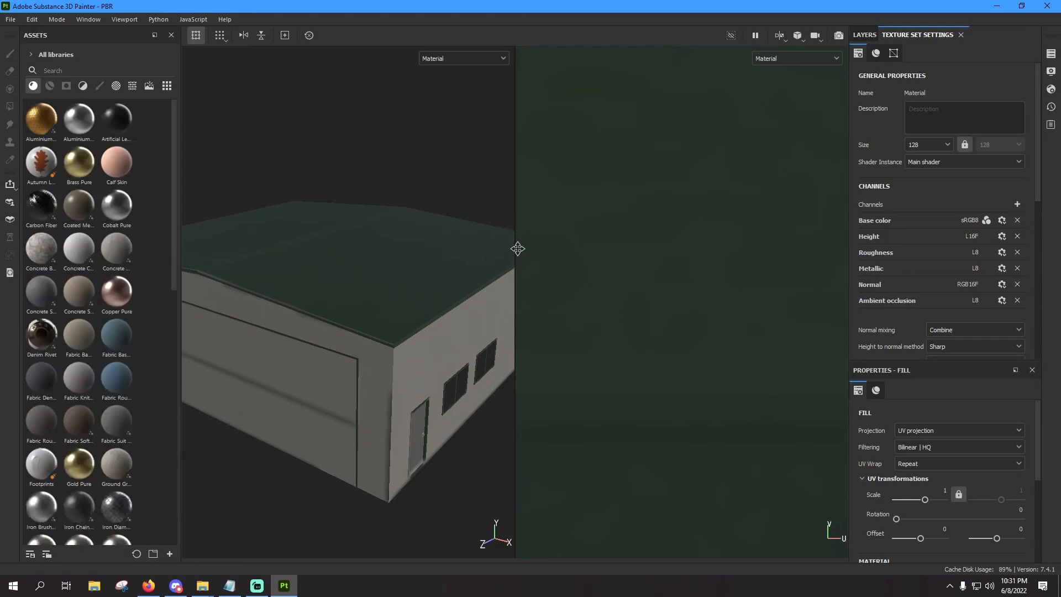
{"action": "left_click_drag", "start_coordinate": [515, 233], "coordinate": [768, 227]}
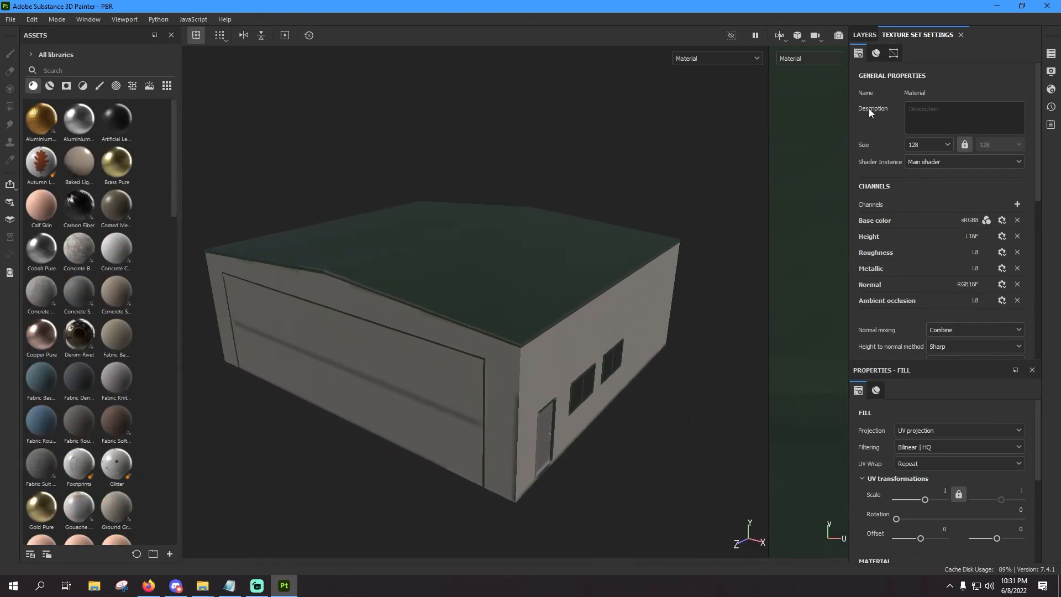
- Bake the world space normal, ambient occlusion, curvature, position and thickness mesh maps at an output size of 4096
{"action": "scroll", "coordinate": [904, 221], "scroll_direction": "down", "scroll_amount": 5}
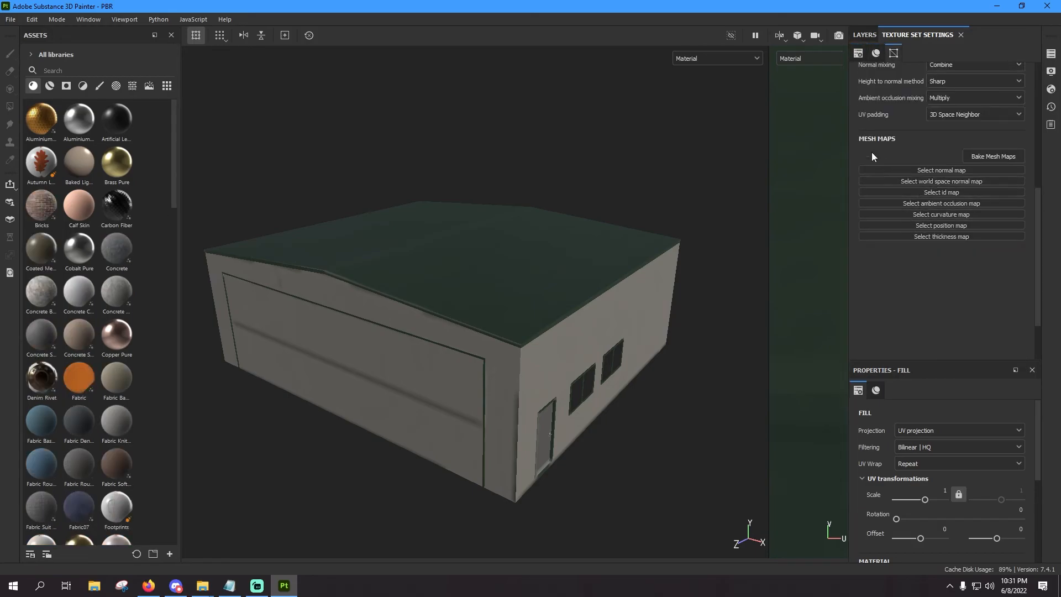
{"action": "left_click", "coordinate": [991, 157]}
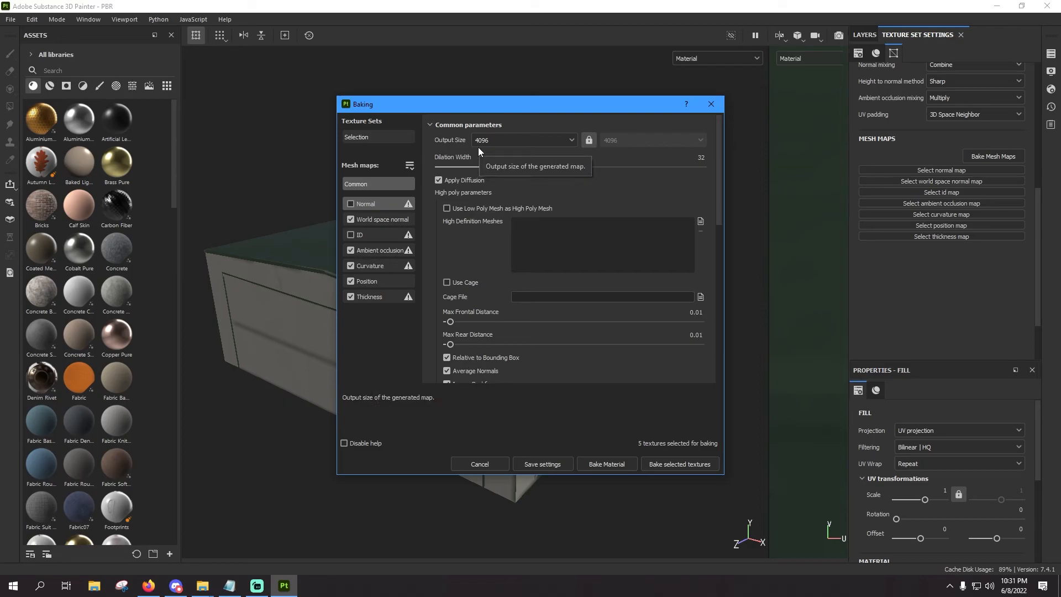
{"action": "left_click", "coordinate": [623, 463]}
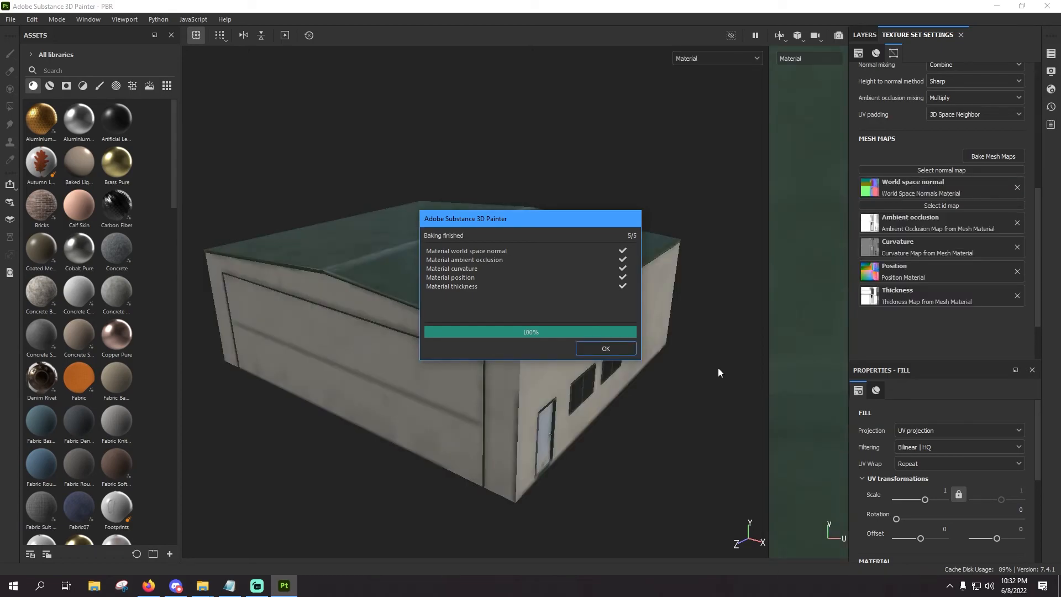
{"action": "left_click", "coordinate": [621, 351]}
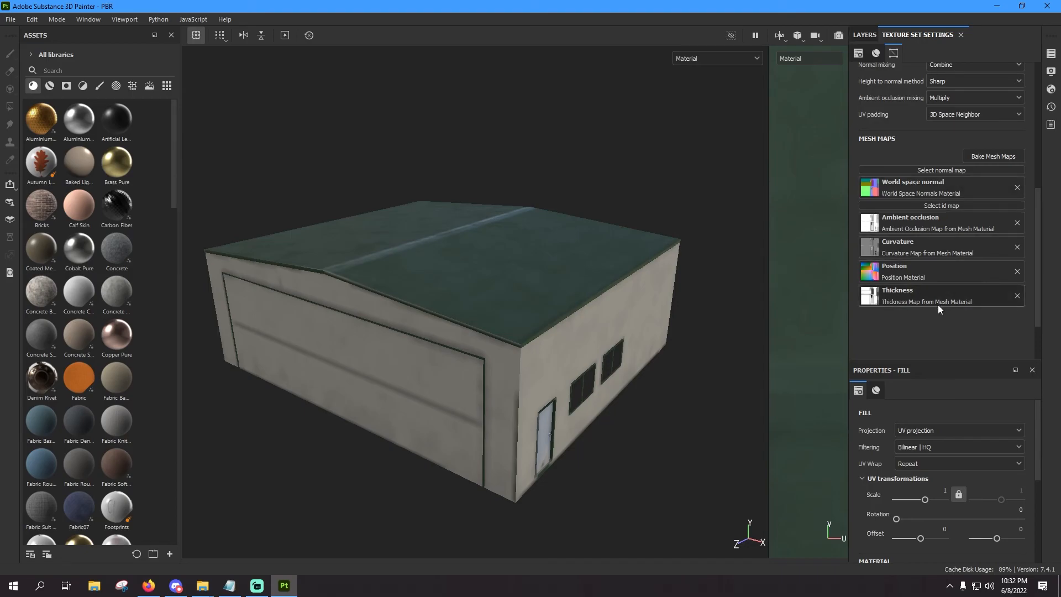
- Set the texture set's size to 2048 to restore the hangar's texture detail
{"action": "scroll", "coordinate": [930, 336], "scroll_direction": "up", "scroll_amount": 5}
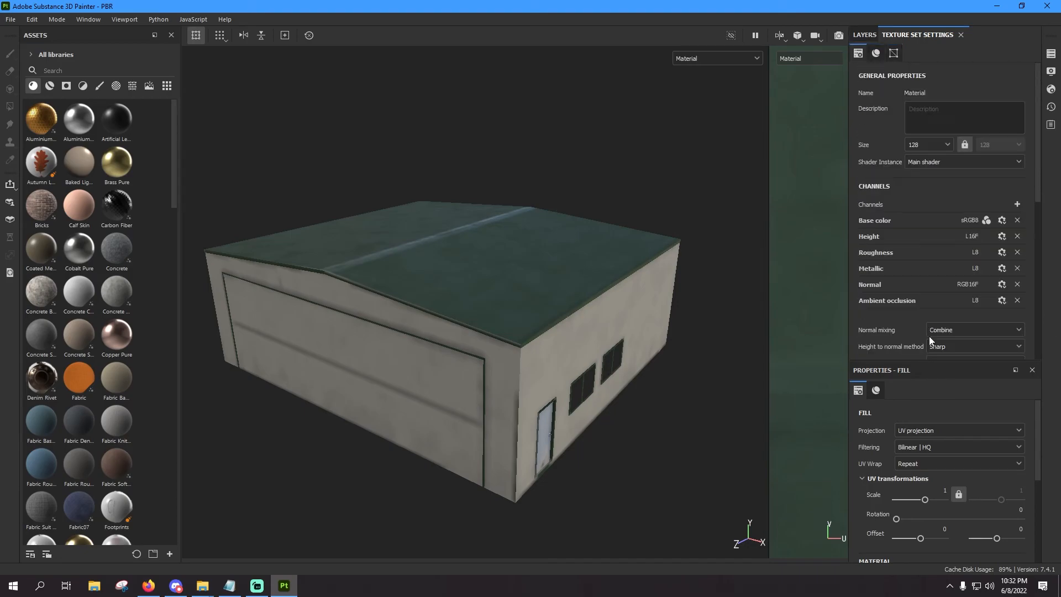
{"action": "left_click", "coordinate": [920, 147]}
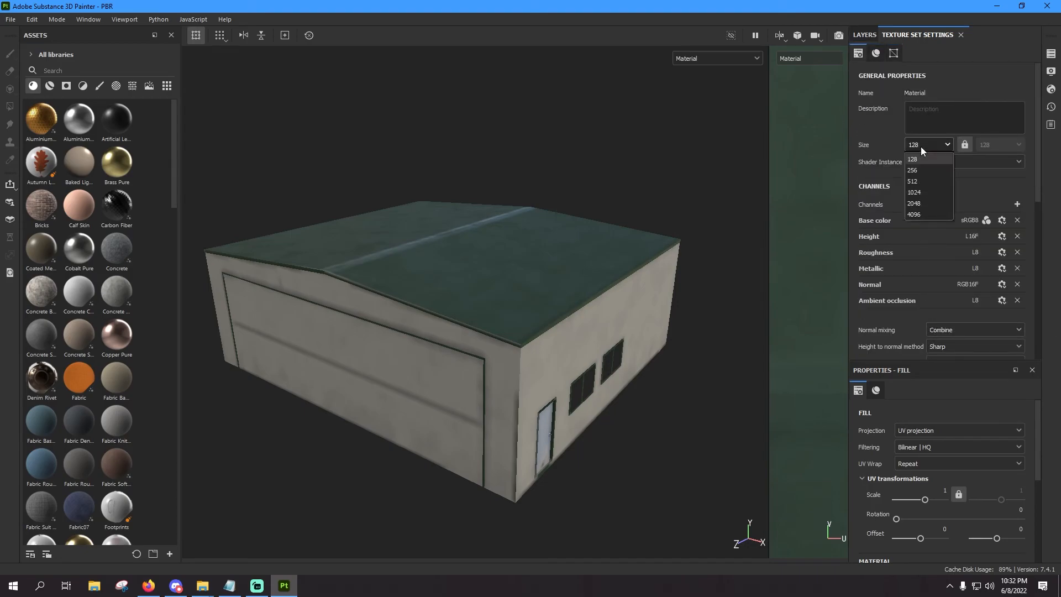
{"action": "left_click", "coordinate": [917, 203]}
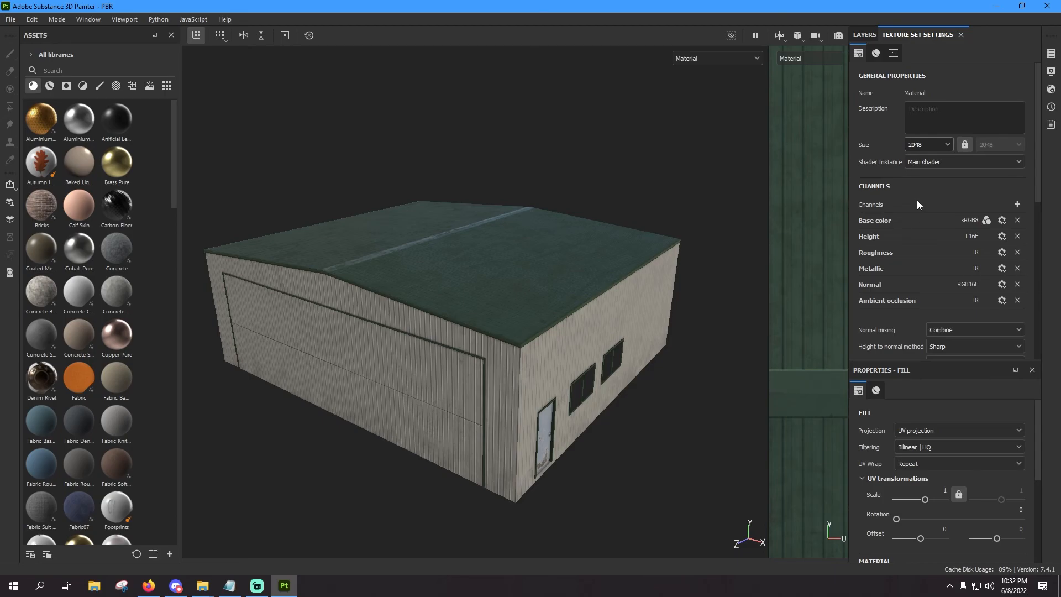
{"action": "left_click", "coordinate": [924, 146]}
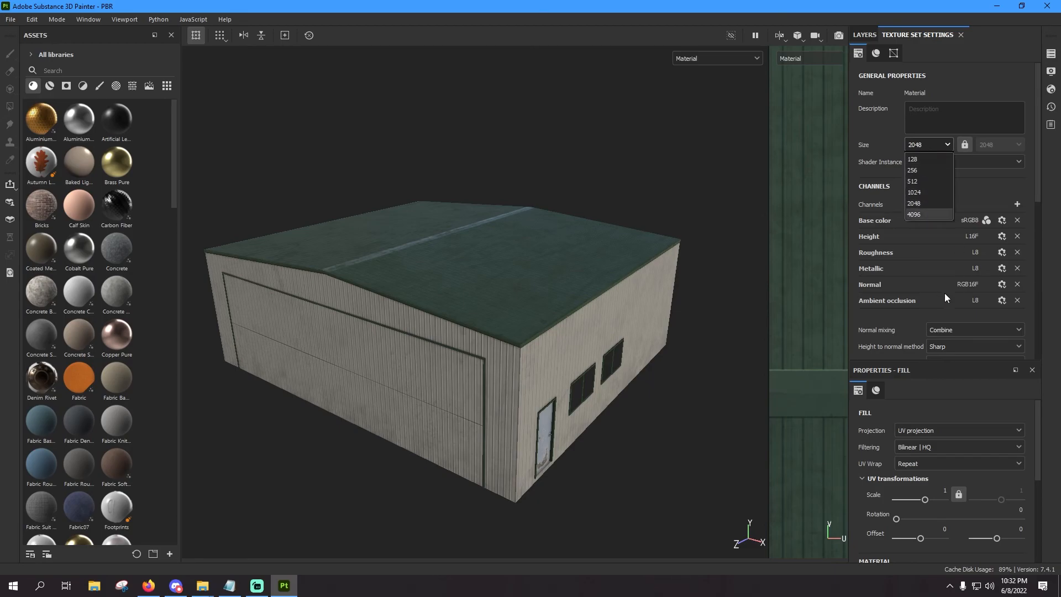
{"action": "left_click", "coordinate": [930, 145]}
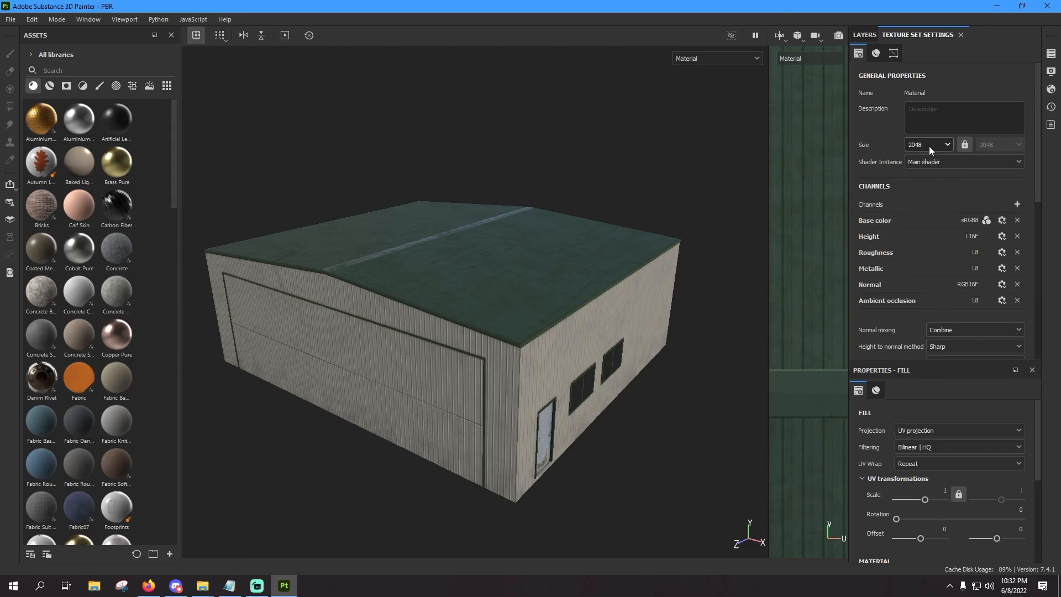